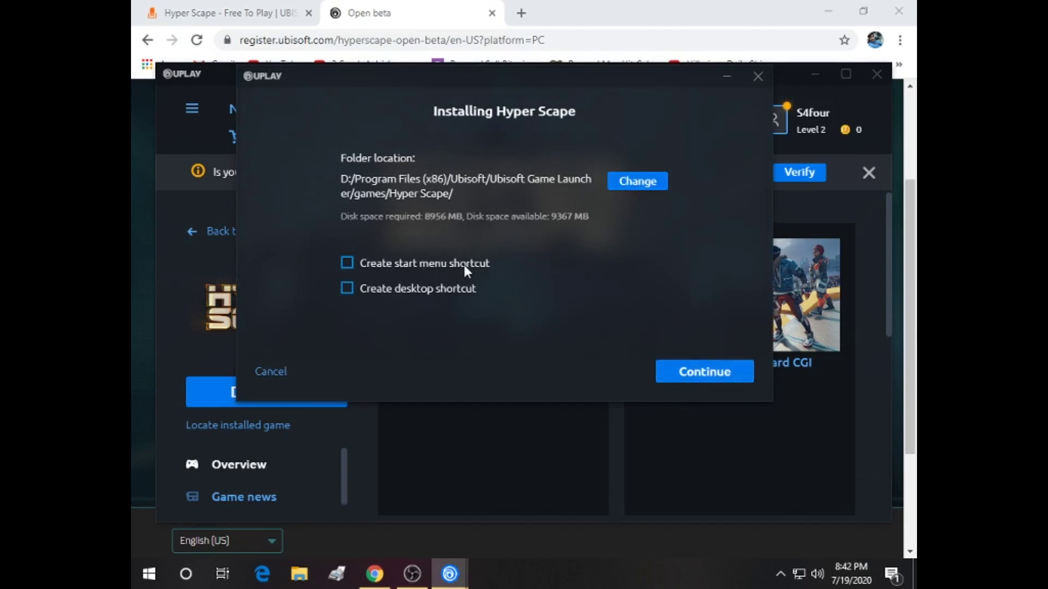
# - Start the Hyper Scape installation in the proposed folder with the desktop shortcut option toggled
pyautogui.click(436, 290)
pyautogui.click(695, 376)
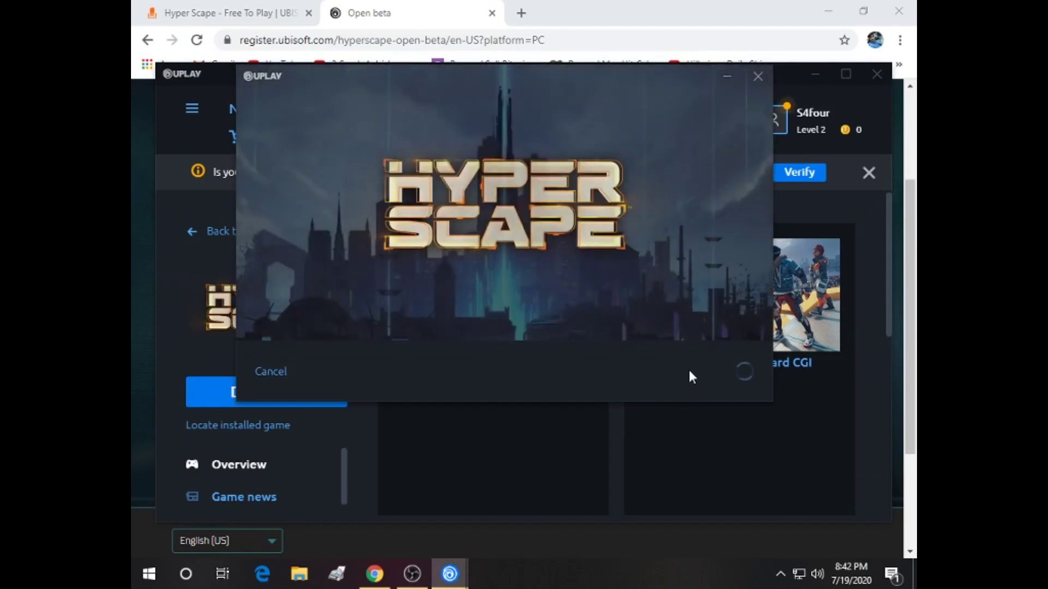
pyautogui.click(686, 375)
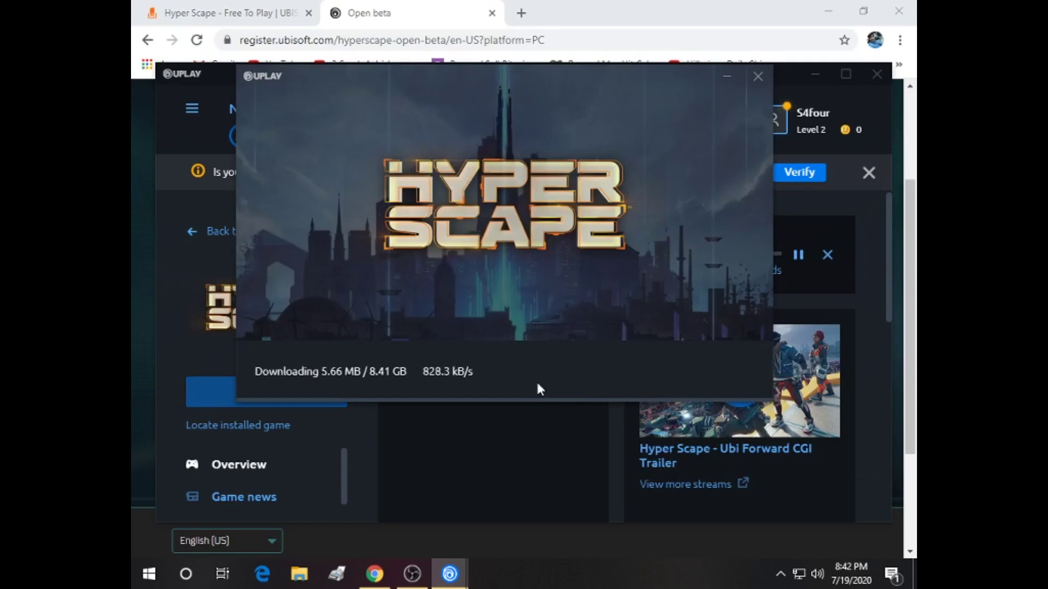
pyautogui.click(411, 574)
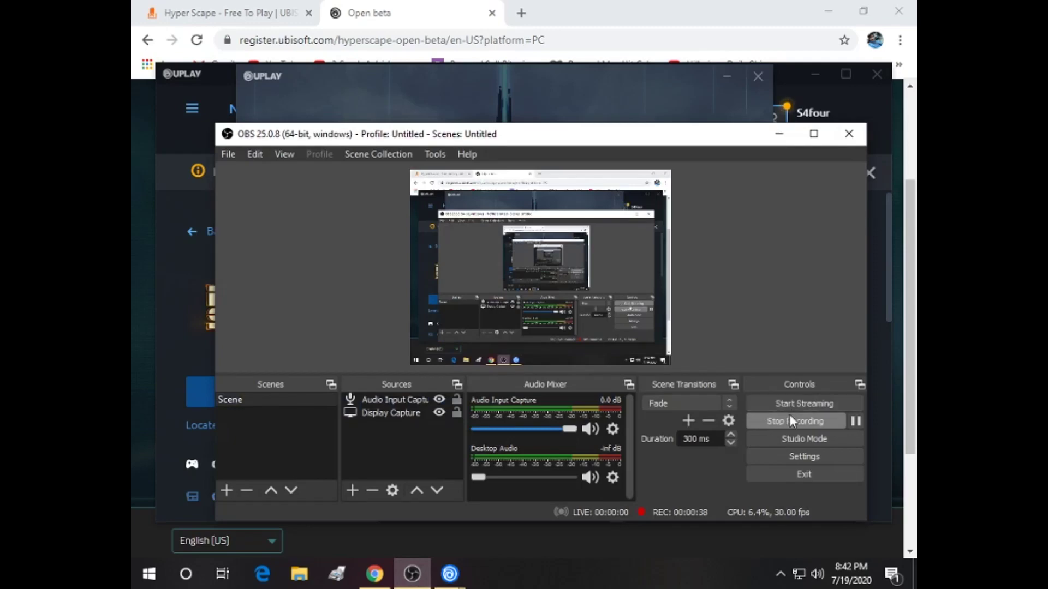
pyautogui.click(789, 414)
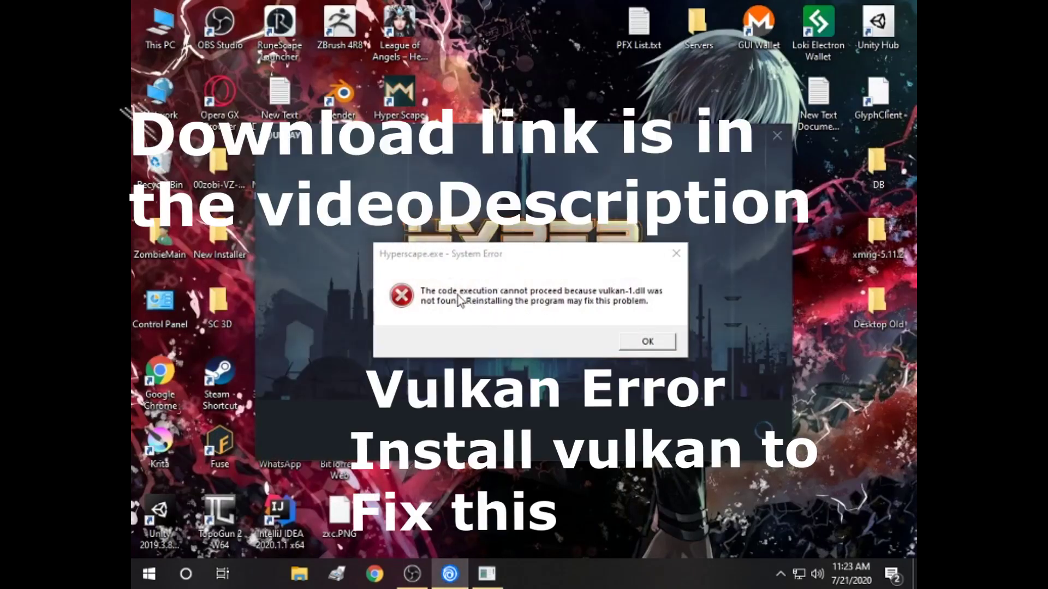
# - Dismiss the Hyperscape.exe system error about the missing vulkan-1.dll
pyautogui.click(629, 344)
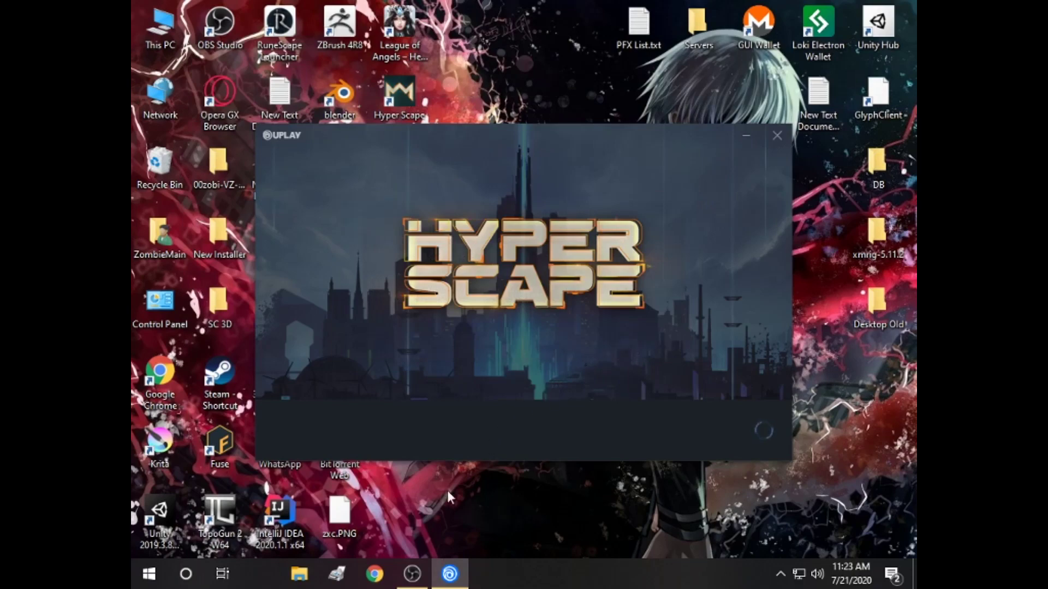
pyautogui.click(423, 564)
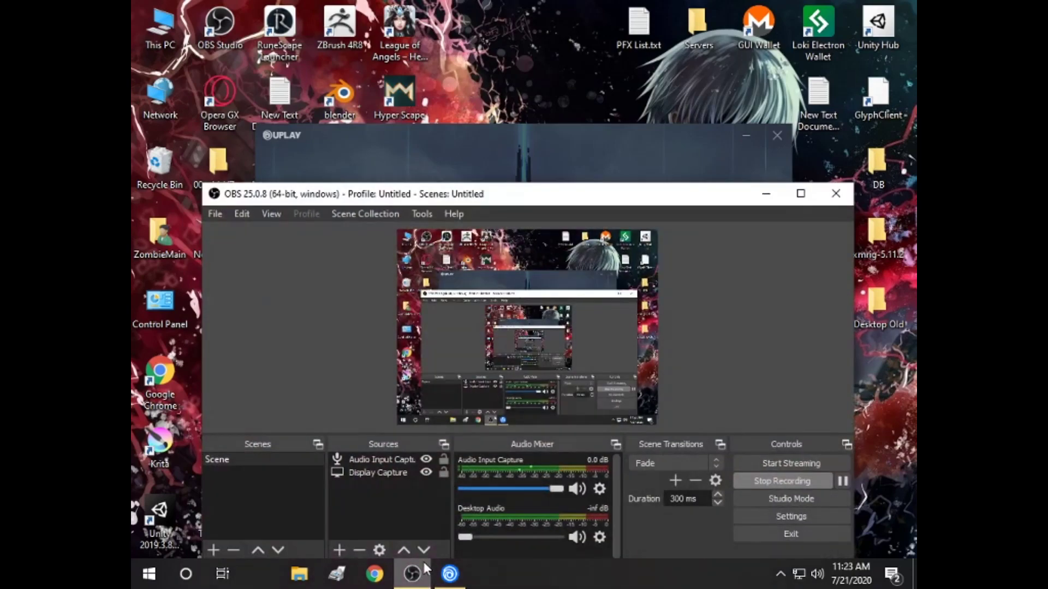
pyautogui.click(765, 491)
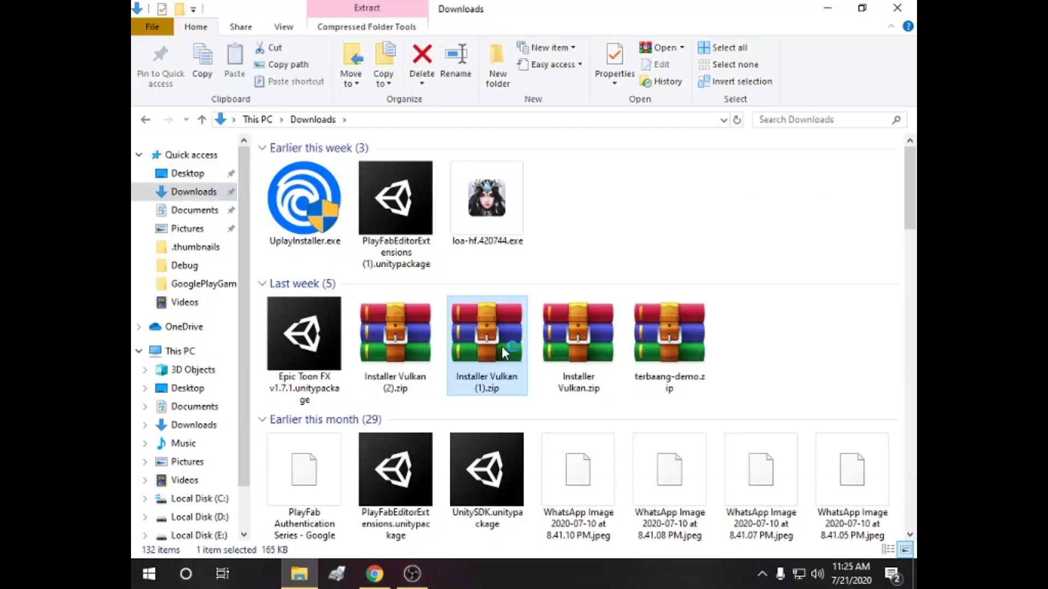
# - Extract the Vulkan installer from Installer Vulkan (1).zip in Downloads to the desktop and close the archive
pyautogui.doubleClick(502, 346)
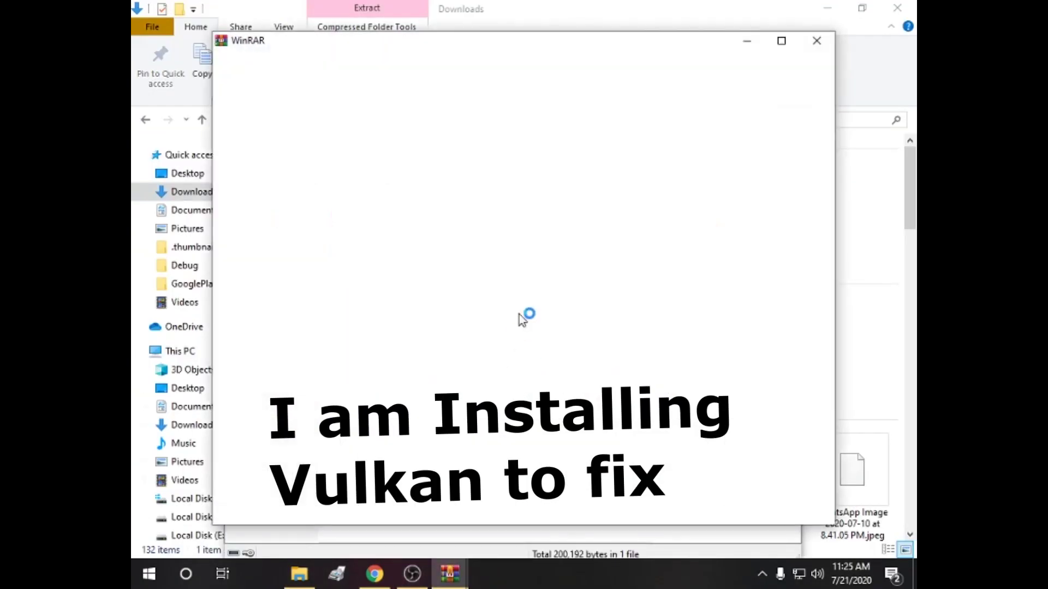
pyautogui.click(817, 41)
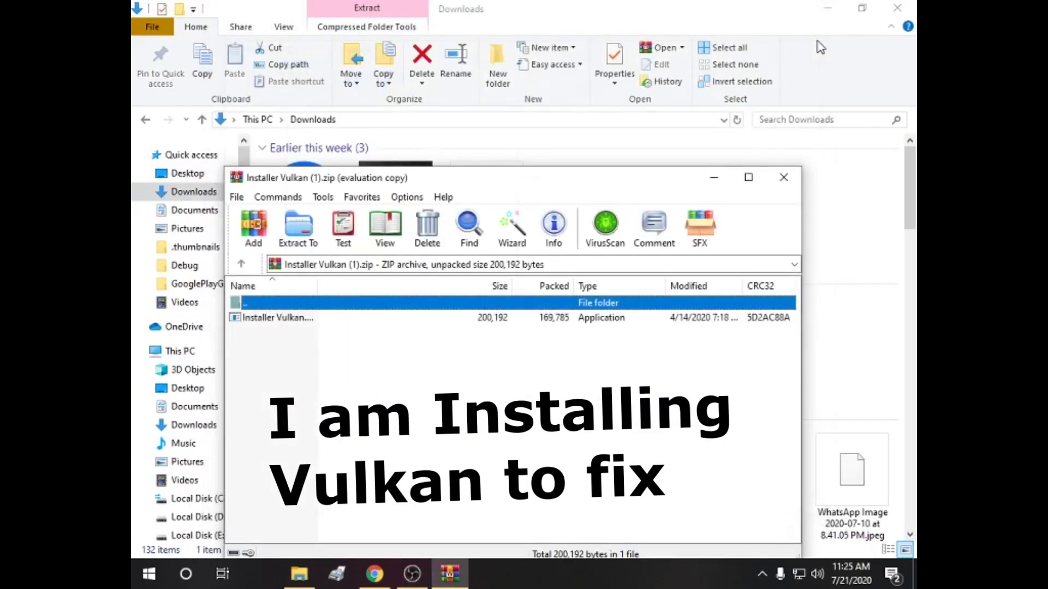
pyautogui.click(827, 9)
pyautogui.moveTo(260, 322); pyautogui.dragTo(637, 30)
pyautogui.click(782, 177)
# - Run Installer Vulkan.exe from the desktop, accept the license and install VulkanRT 1.0.11.1 in the default destination folder
pyautogui.doubleClick(638, 32)
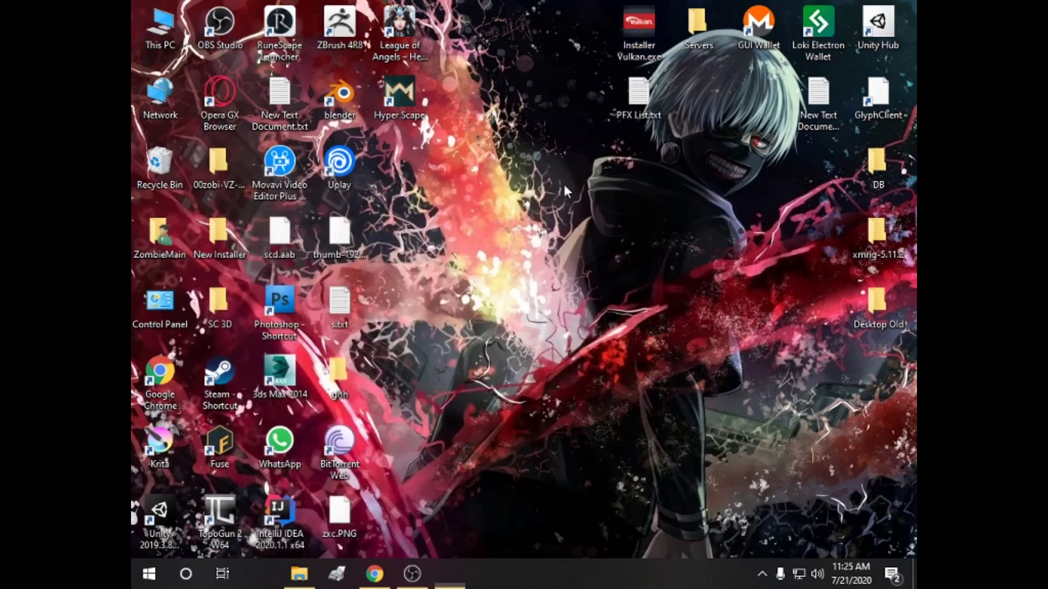
pyautogui.moveTo(286, 48); pyautogui.dragTo(481, 121)
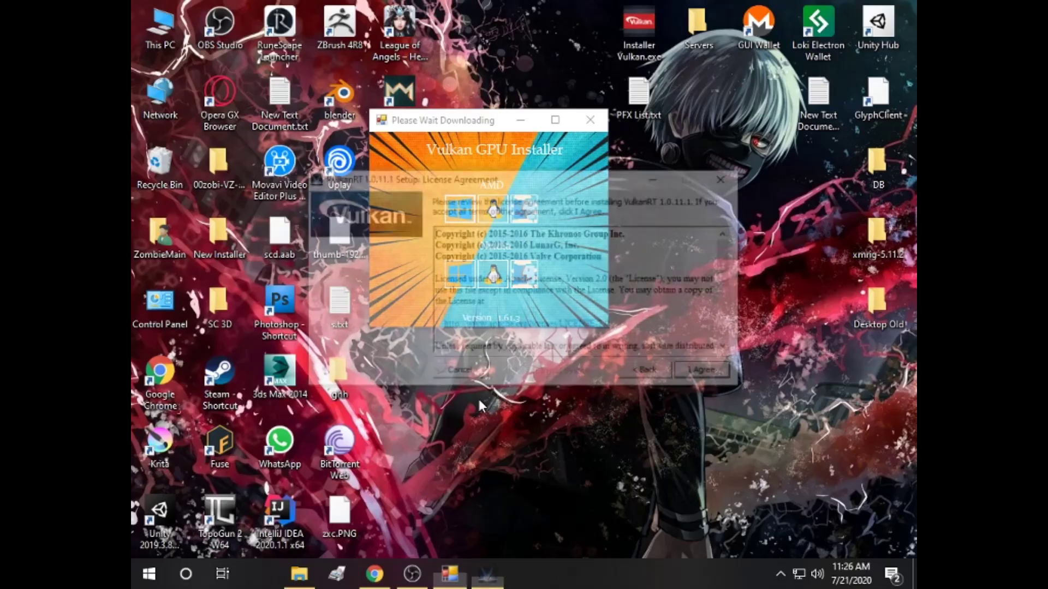
pyautogui.click(701, 376)
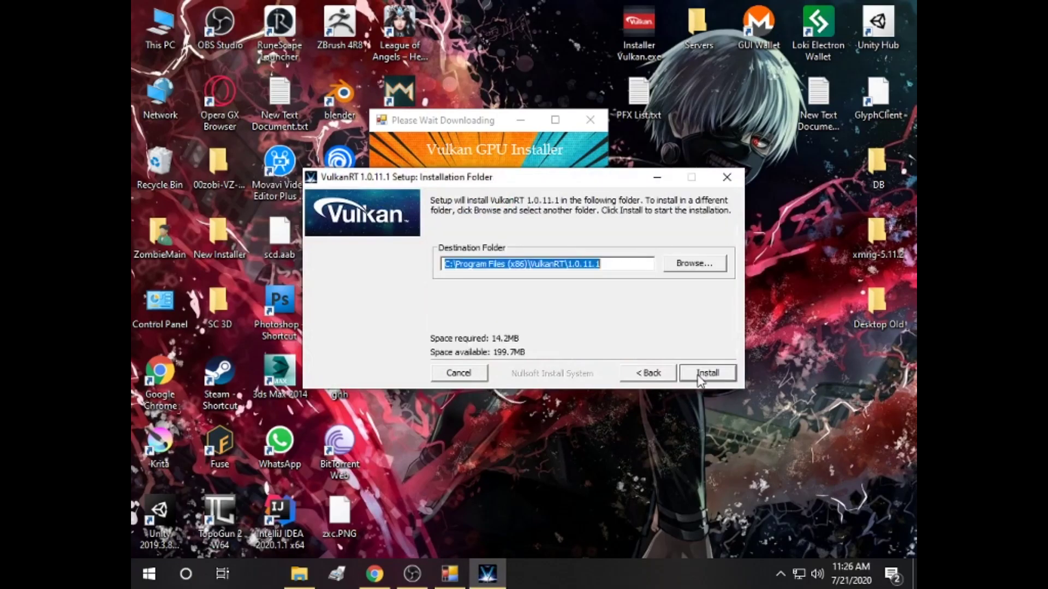
pyautogui.click(694, 375)
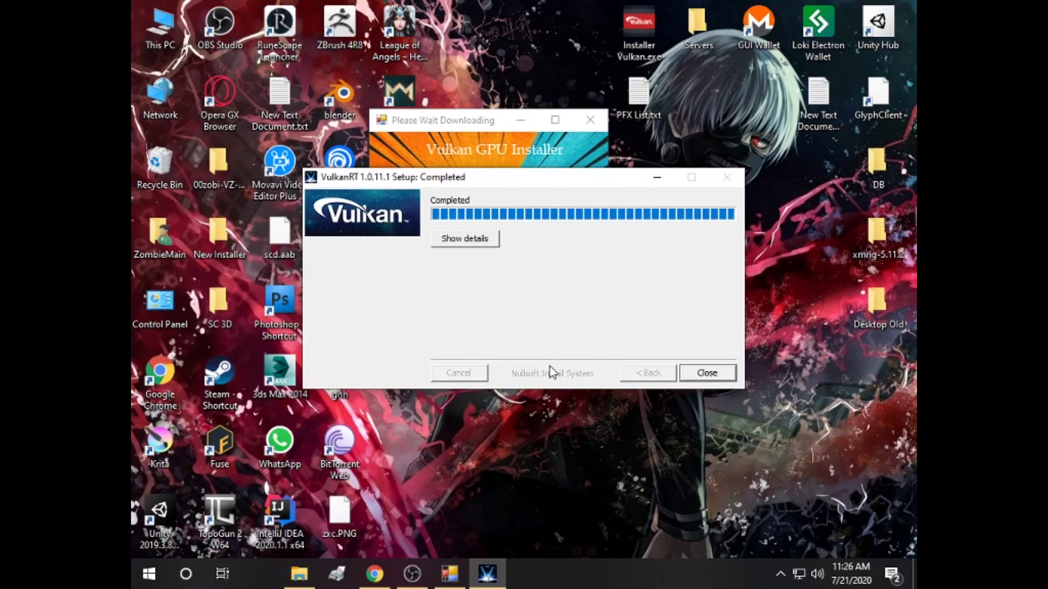
pyautogui.click(708, 376)
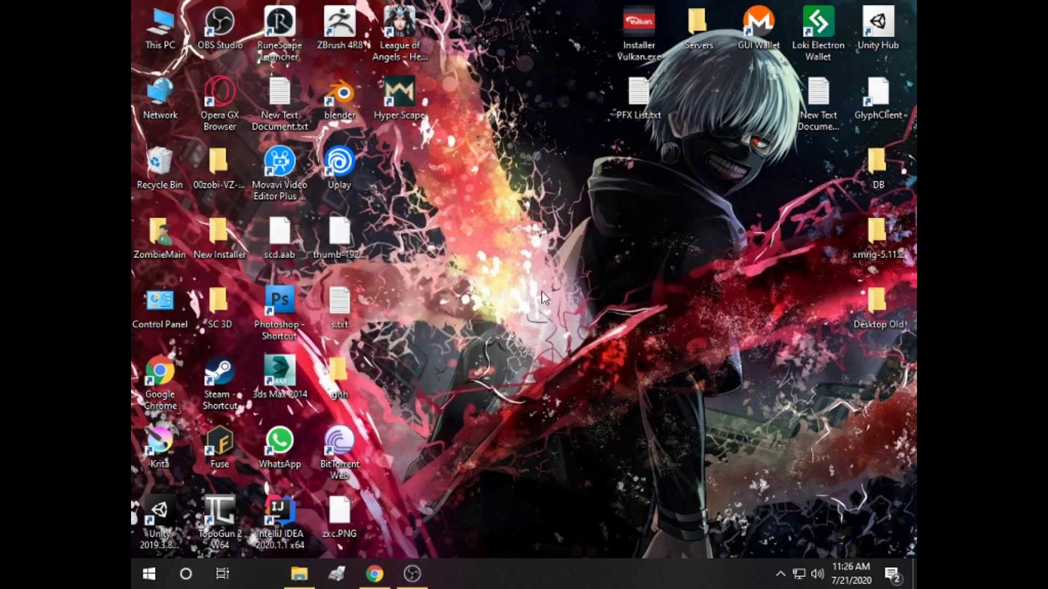
# - Launch Hyper Scape from its desktop shortcut
pyautogui.doubleClick(399, 94)
pyautogui.click(579, 243)
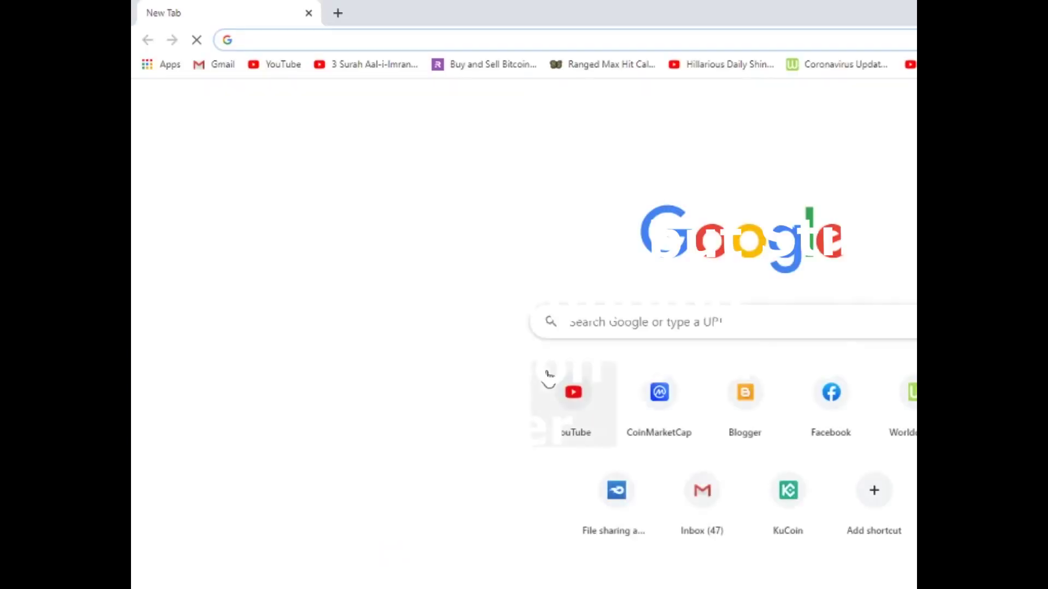
# - Search the web for "geforce experience" using the browser's suggestion
pyautogui.write('geforce')
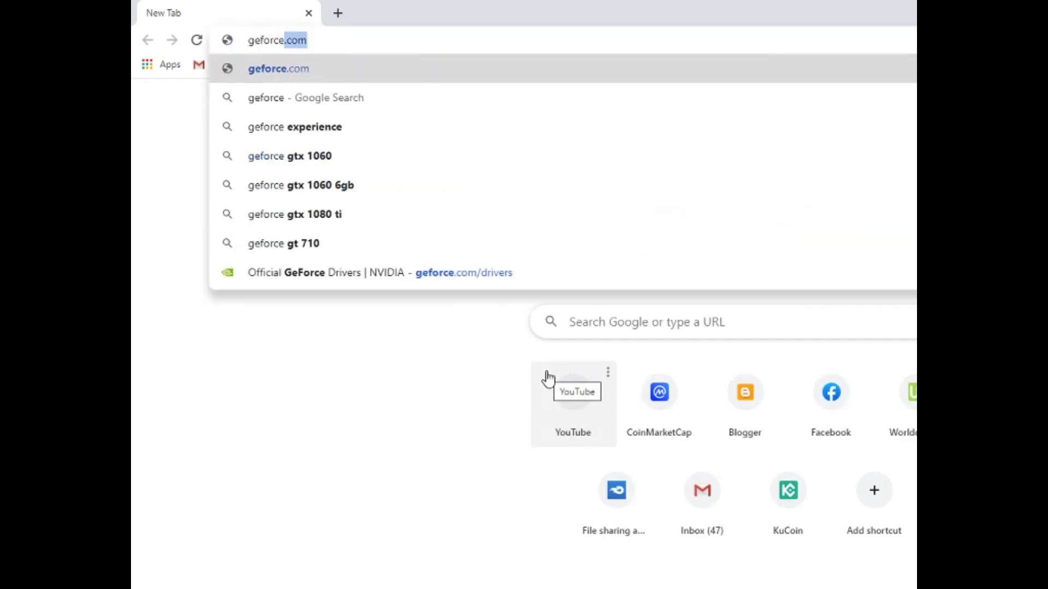
pyautogui.press('Down')
pyautogui.press('Down')
pyautogui.press('Return')
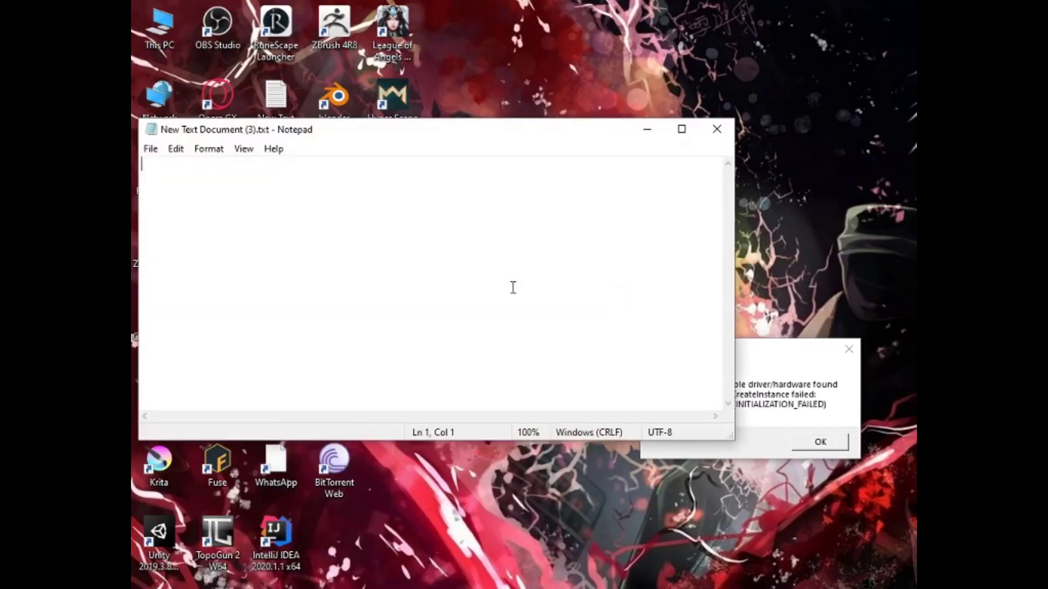
# - Enlarge the text font of the blank New Text Document (3).txt in Notepad
pyautogui.click(175, 148)
pyautogui.click(227, 185)
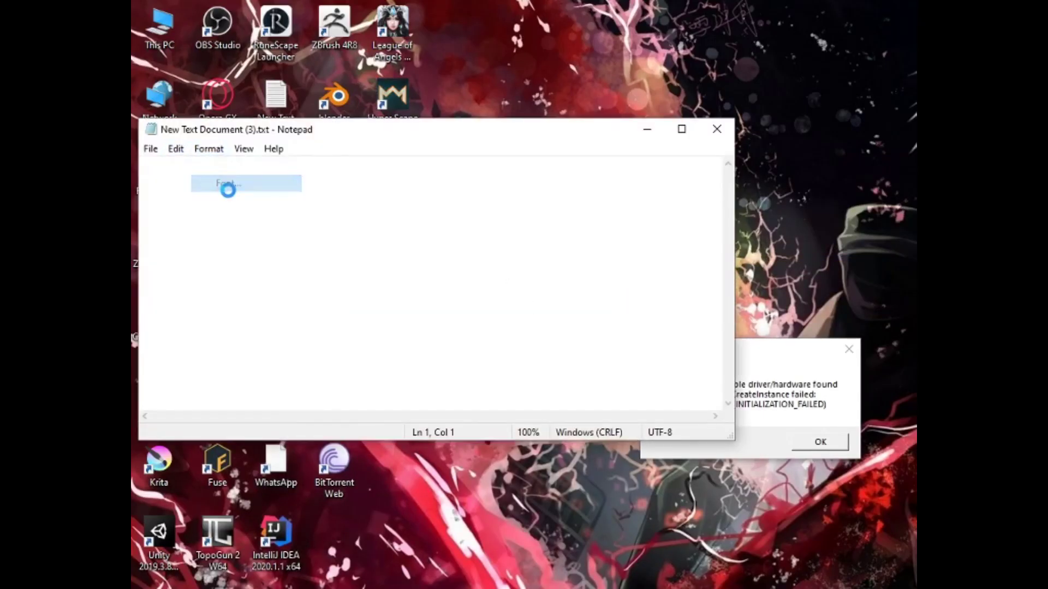
pyautogui.click(442, 352)
pyautogui.click(378, 574)
# - Write "If you have Nvidia card" in the note, with "use express" on a second line
pyautogui.write('If y')
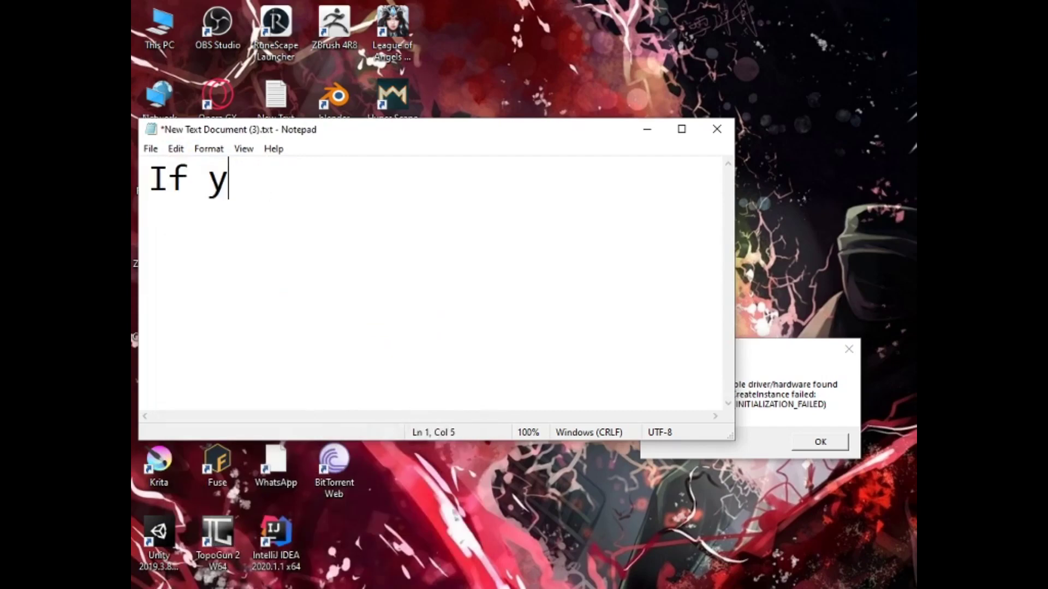
pyautogui.write('ou can')
pyautogui.press('BackSpace')
pyautogui.press('BackSpace')
pyautogui.press('BackSpace')
pyautogui.write('have Nvidia card')
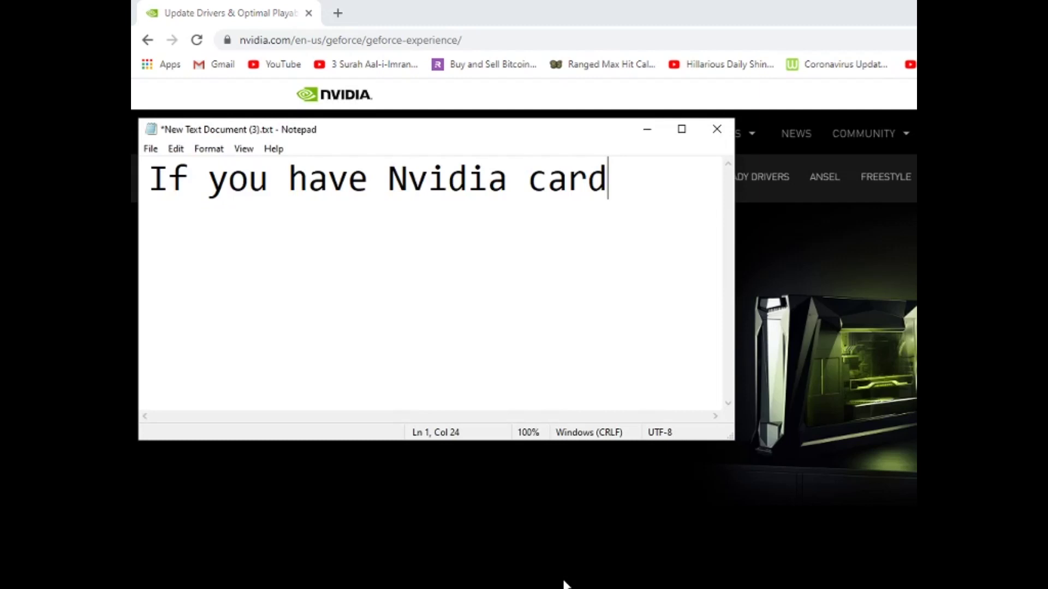
pyautogui.press('Return')
pyautogui.write('use express')
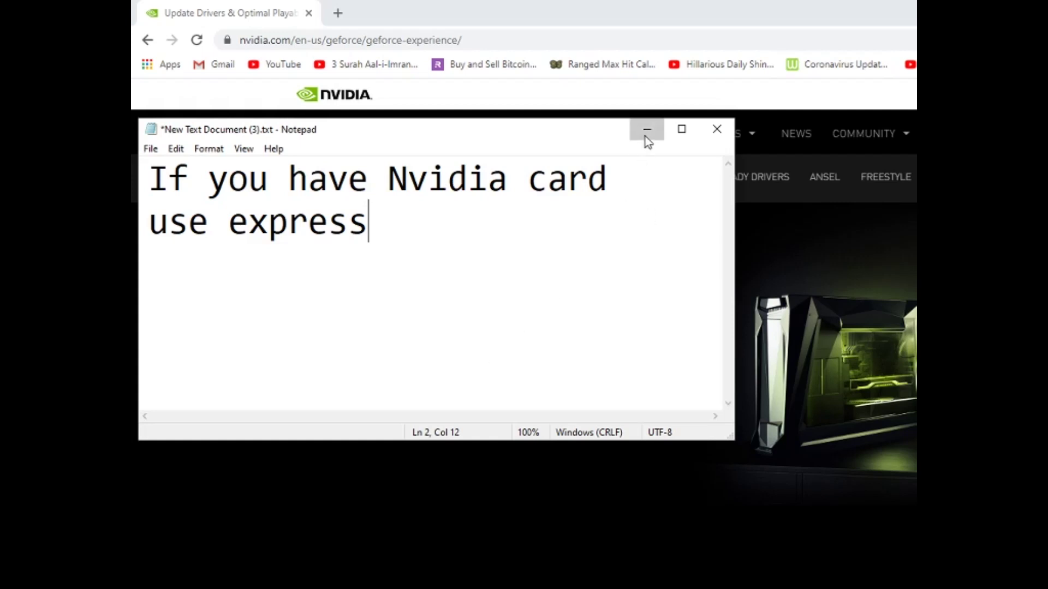
# - Insert "geforce" before "express" on the note's second line
pyautogui.press('Left')
pyautogui.press('Left')
pyautogui.press('Left')
pyautogui.press('Left')
pyautogui.press('Left')
pyautogui.press('Left')
pyautogui.press('Left')
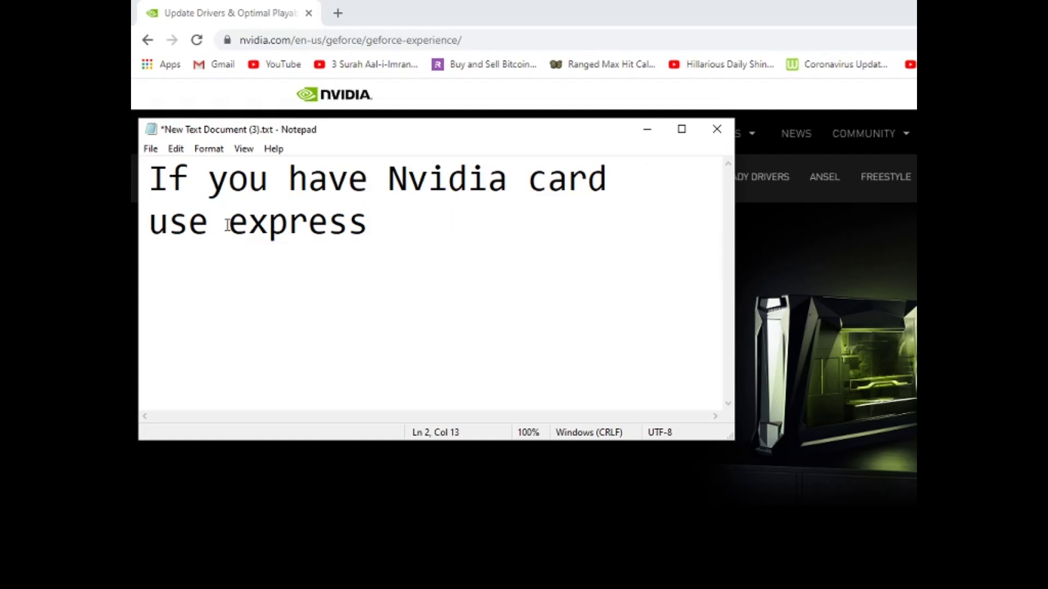
pyautogui.write('geforce')
# - Add "and if you" to the second line, begin a third line with "have AMD then got", and widen the note window
pyautogui.click(554, 227)
pyautogui.write('and if you')
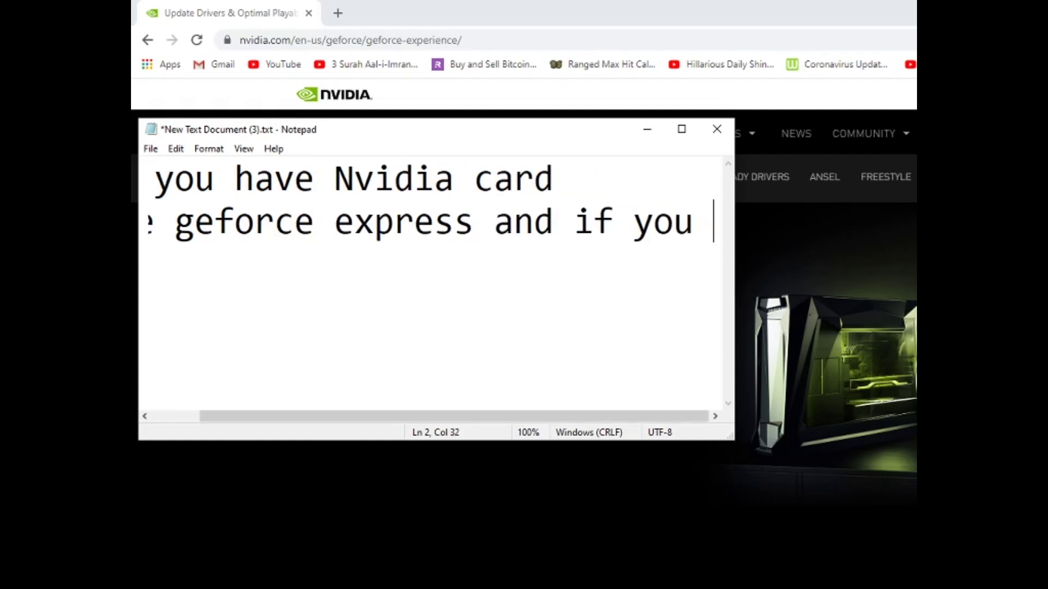
pyautogui.press('Return')
pyautogui.write('have')
pyautogui.moveTo(734, 273); pyautogui.dragTo(893, 273)
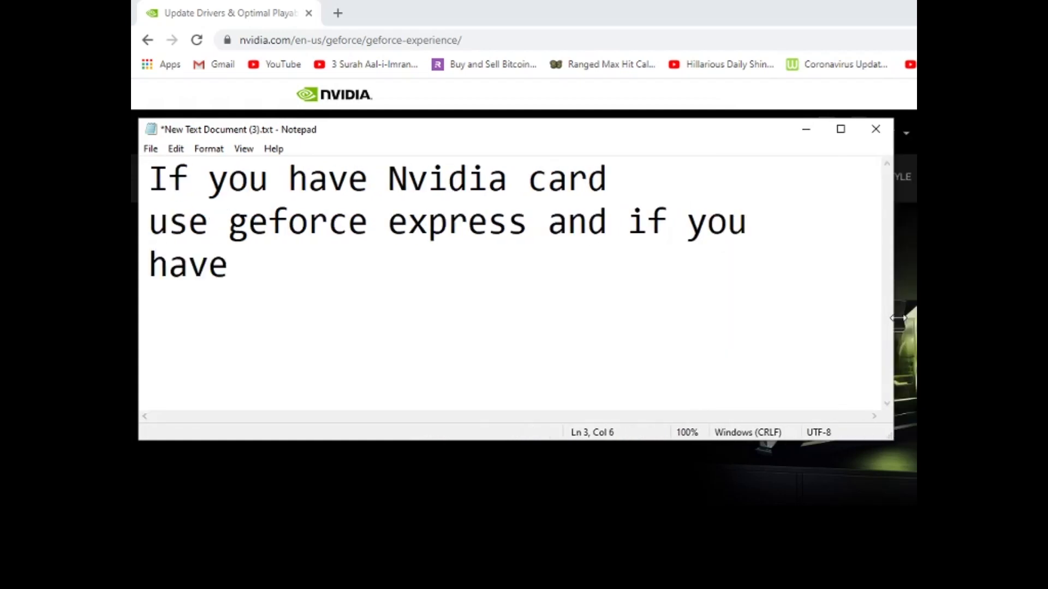
pyautogui.write('AMD then Use')
pyautogui.press('BackSpace')
pyautogui.press('BackSpace')
pyautogui.press('BackSpace')
pyautogui.write('got')
# - Search for "amd drivers" in a new Chrome tab and open the Auto-Detect and Install result
pyautogui.click(338, 13)
pyautogui.write('amd')
pyautogui.press('Down')
pyautogui.press('Down')
pyautogui.press('Down')
pyautogui.press('Return')
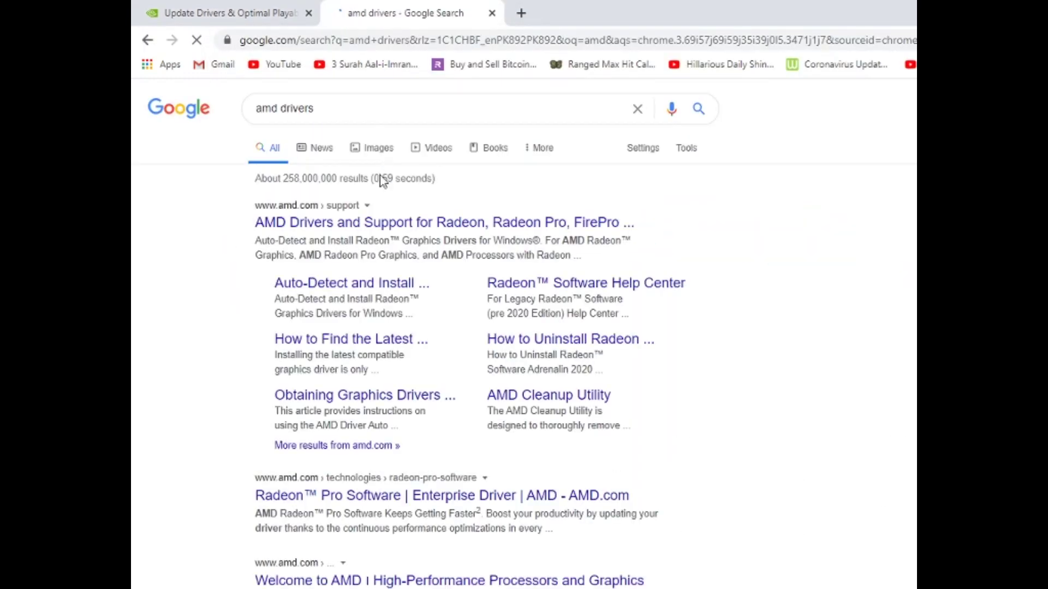
pyautogui.click(349, 282)
# - Return to the Notepad note, complete the third line as "have AMD then goto amd site and", and add "goto auto detect" below it
pyautogui.hotkey('alt', 'Tab')
pyautogui.write('o amd site and')
pyautogui.press('Return')
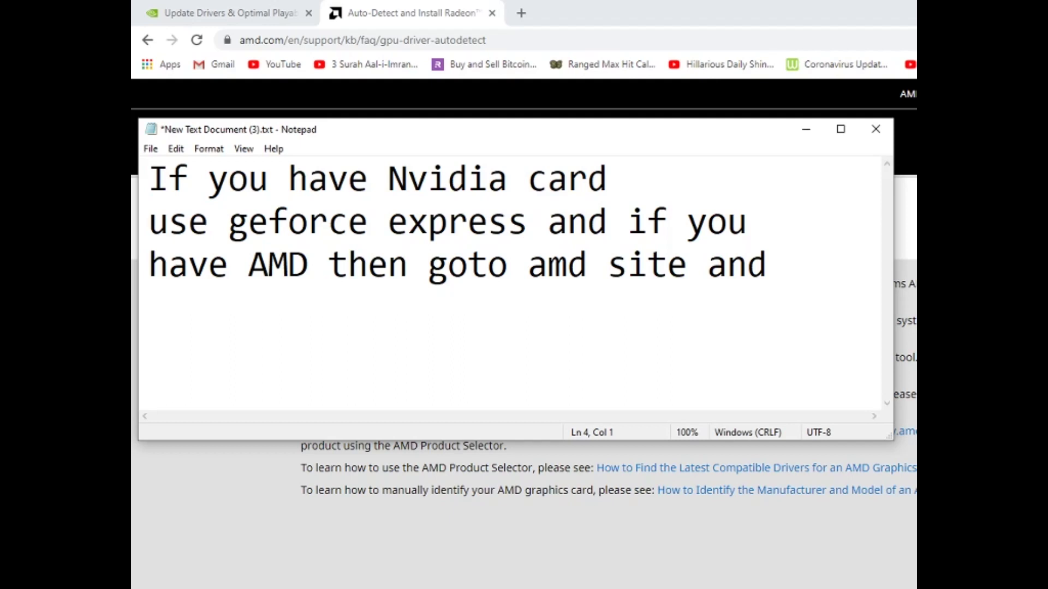
pyautogui.write('goto auto dete4c')
pyautogui.press('BackSpace')
pyautogui.press('BackSpace')
pyautogui.write('ct')
# - Review AMD's article on obtaining drivers with the Auto-Detect Tool, go to its tool usage section and decline the feedback survey
pyautogui.hotkey('alt', 'Tab')
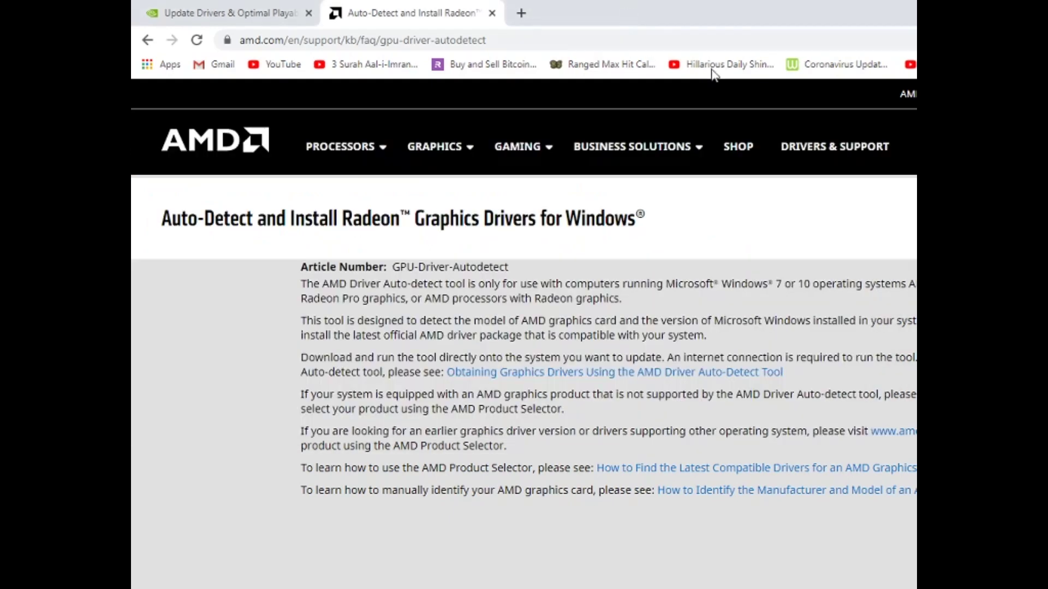
pyautogui.scroll(-1, 621, 371)
pyautogui.scroll(1, 627, 372)
pyautogui.click(574, 373)
pyautogui.scroll(-15, 718, 225)
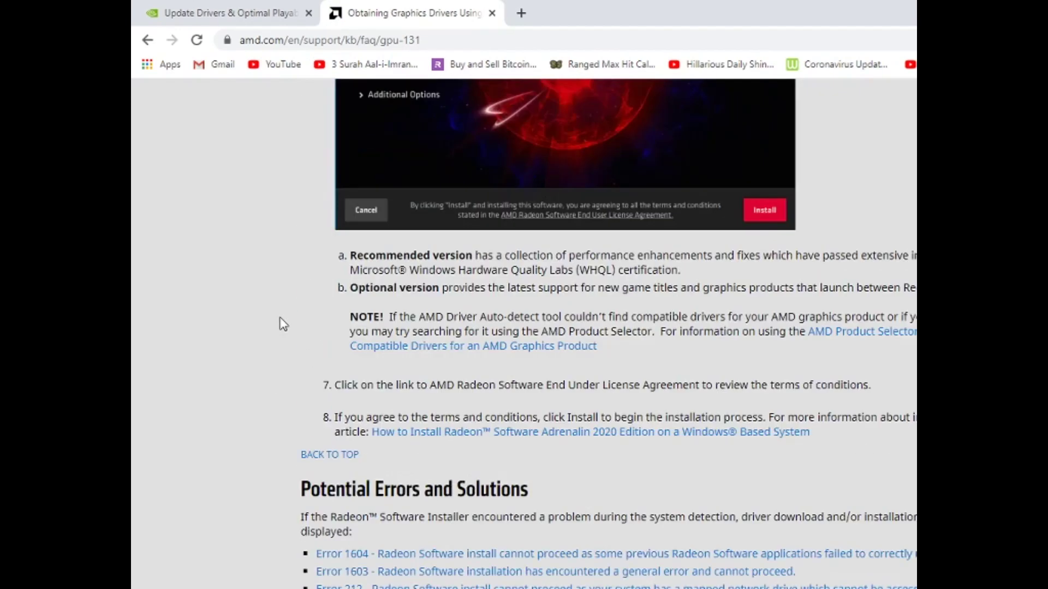
pyautogui.press('Home')
pyautogui.click(495, 344)
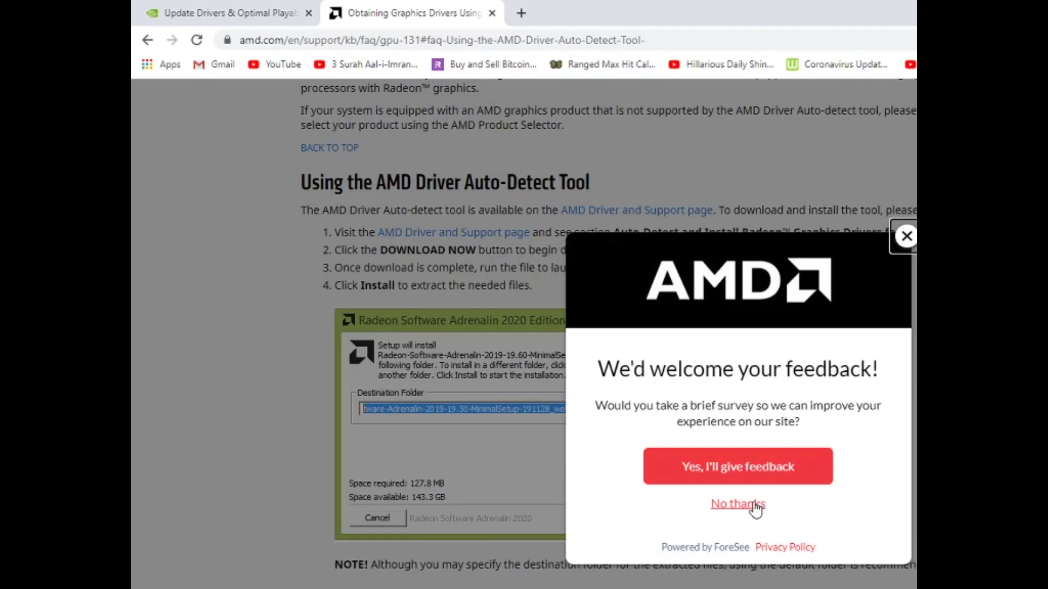
pyautogui.click(737, 504)
# - Open the AMD Driver and Support page and select Graphics in the product list
pyautogui.click(480, 233)
pyautogui.click(322, 460)
pyautogui.scroll(-3, 181, 475)
# - Return to the Notepad note and extend the fourth line to "goto auto detect. install it and"
pyautogui.hotkey('alt', 'Tab')
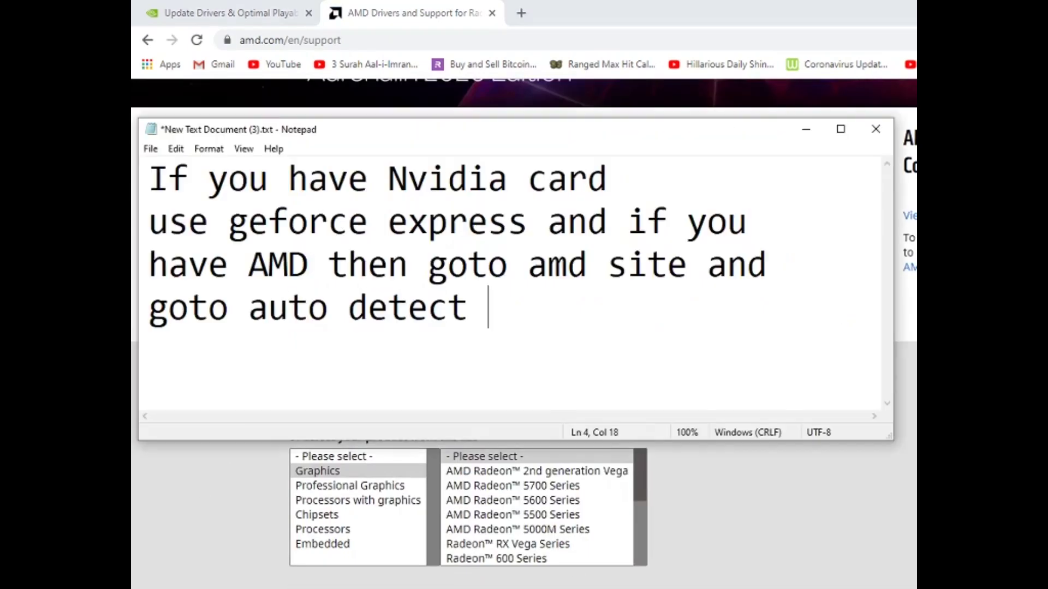
pyautogui.write('ins')
pyautogui.press('BackSpace')
pyautogui.press('BackSpace')
pyautogui.press('BackSpace')
pyautogui.press('BackSpace')
pyautogui.write('. install it and ')
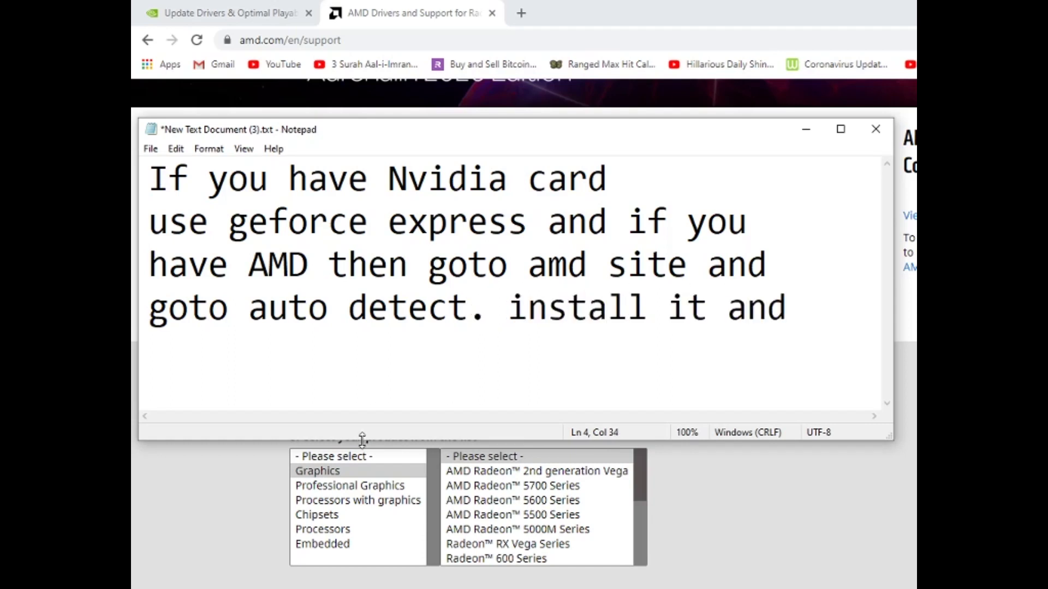
pyautogui.write('upd')
pyautogui.press('BackSpace')
pyautogui.press('BackSpace')
pyautogui.press('BackSpace')
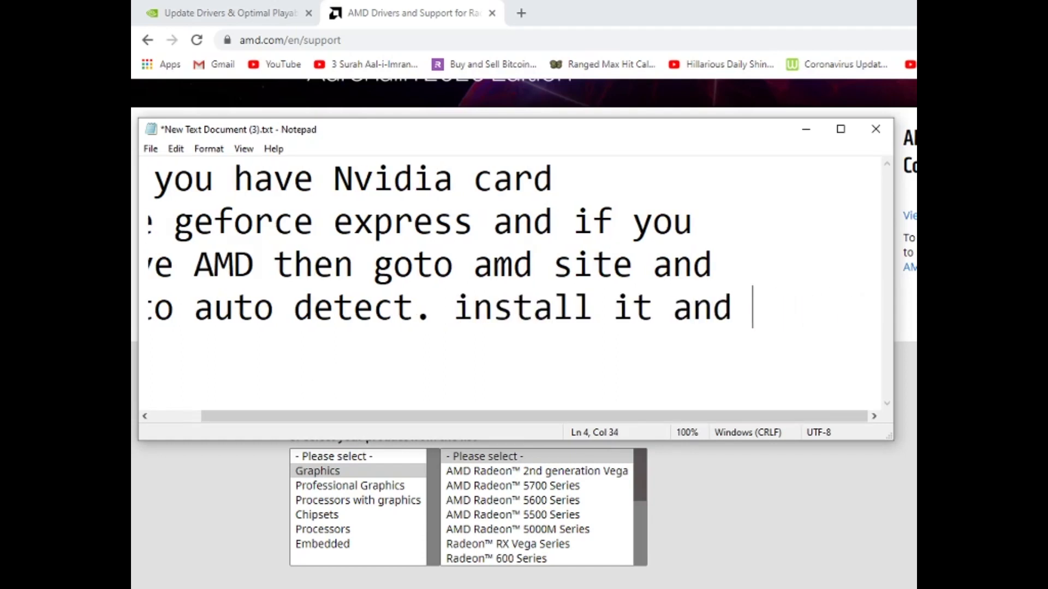
# - Add a fifth line to the note reading "check for windows 10 updates"
pyautogui.press('Return')
pyautogui.write('chwe')
pyautogui.press('BackSpace')
pyautogui.press('BackSpace')
pyautogui.write('eck windows 10 updates')
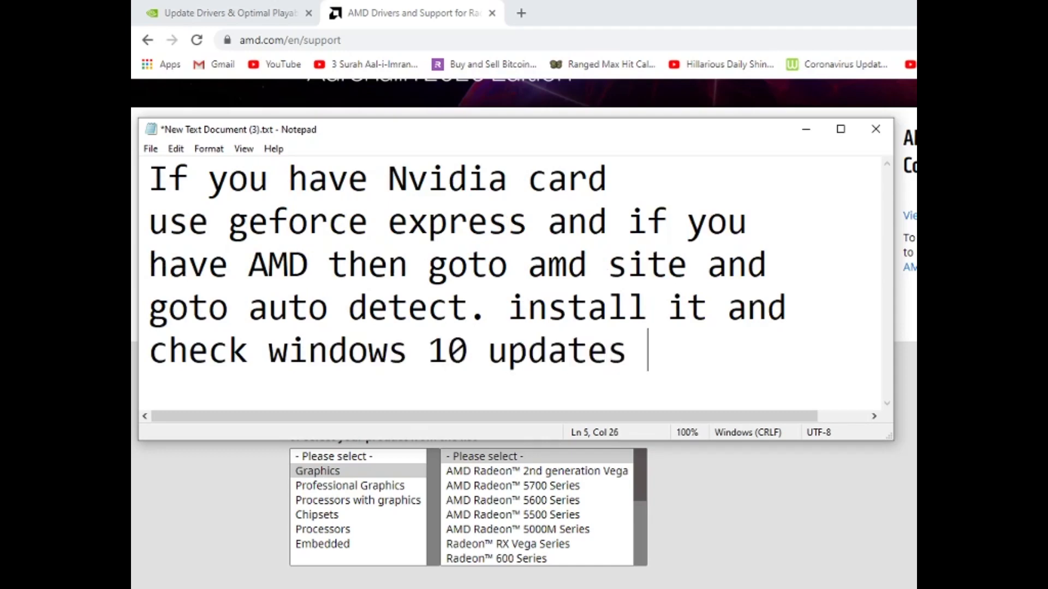
pyautogui.click(239, 350)
pyautogui.write('for')
pyautogui.press('End')
# - Open the Windows Update settings and start a check for updates
pyautogui.press('super')
pyautogui.write('update')
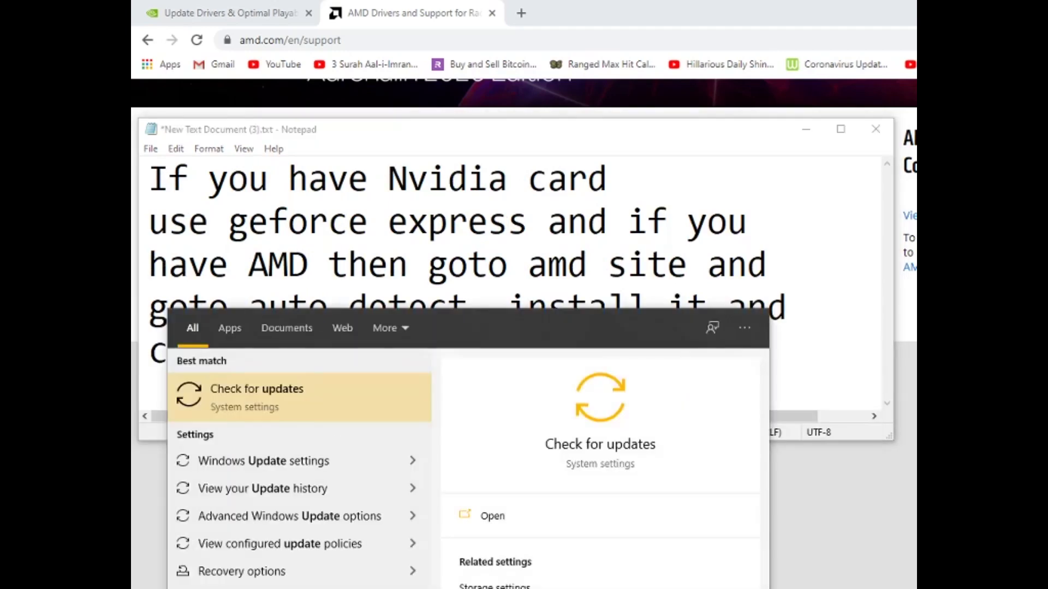
pyautogui.press('Return')
pyautogui.click(480, 210)
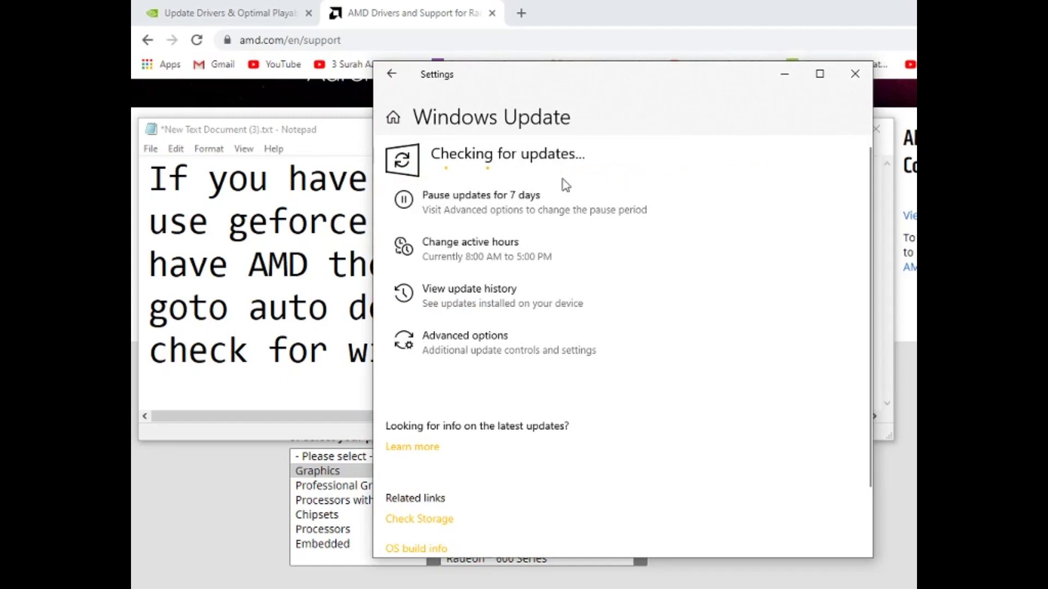
# - Return to the Notepad note, append "but" to the fifth line and start a sixth line reading "i am using nvidia"
pyautogui.click(886, 371)
pyautogui.click(592, 490)
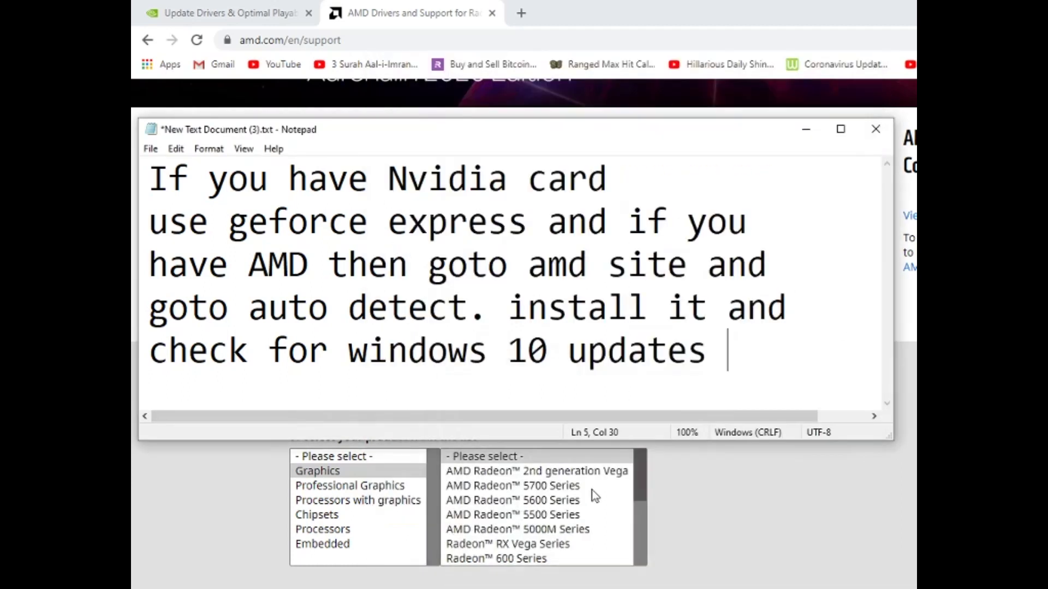
pyautogui.write('but i am using ')
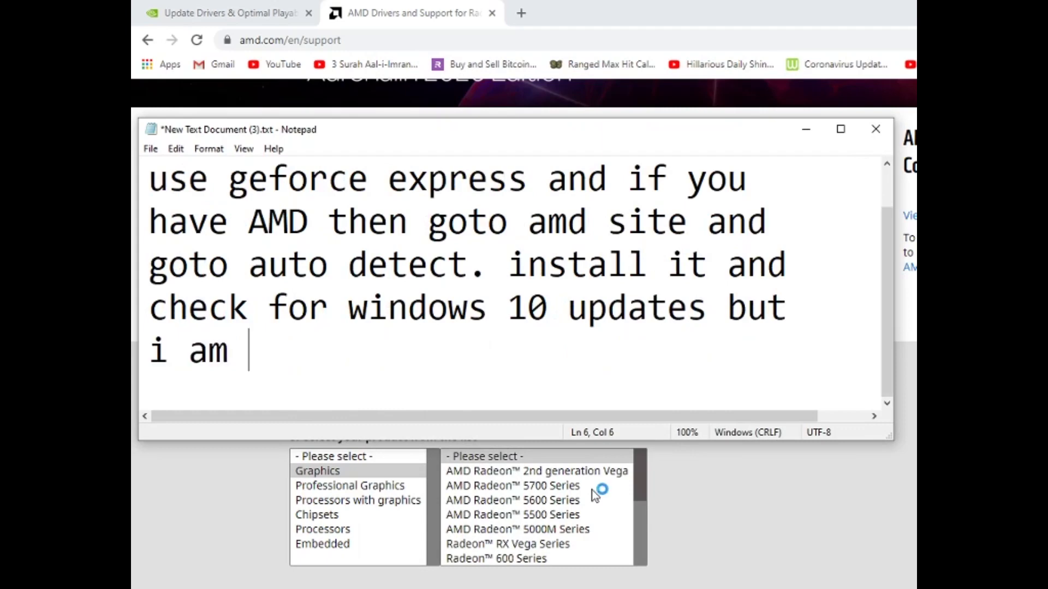
pyautogui.write('nvisia')
pyautogui.press('BackSpace')
pyautogui.press('BackSpace')
pyautogui.press('BackSpace')
pyautogui.write('dia')
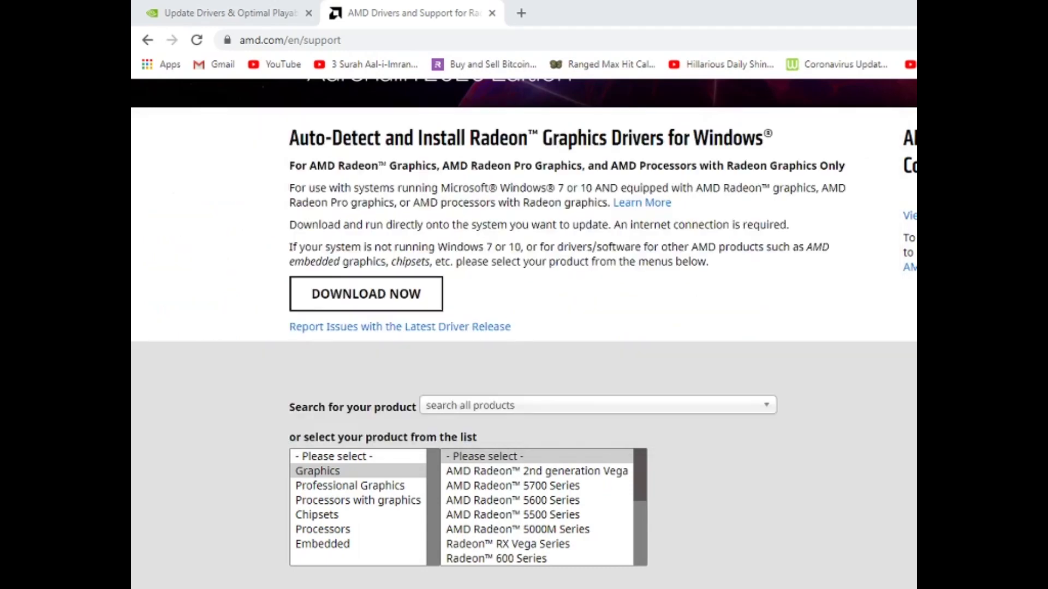
# - Continue the note's sixth line with "i will go for geforce" and put "experience" on a new seventh line
pyautogui.write('i will go ')
pyautogui.write('for ')
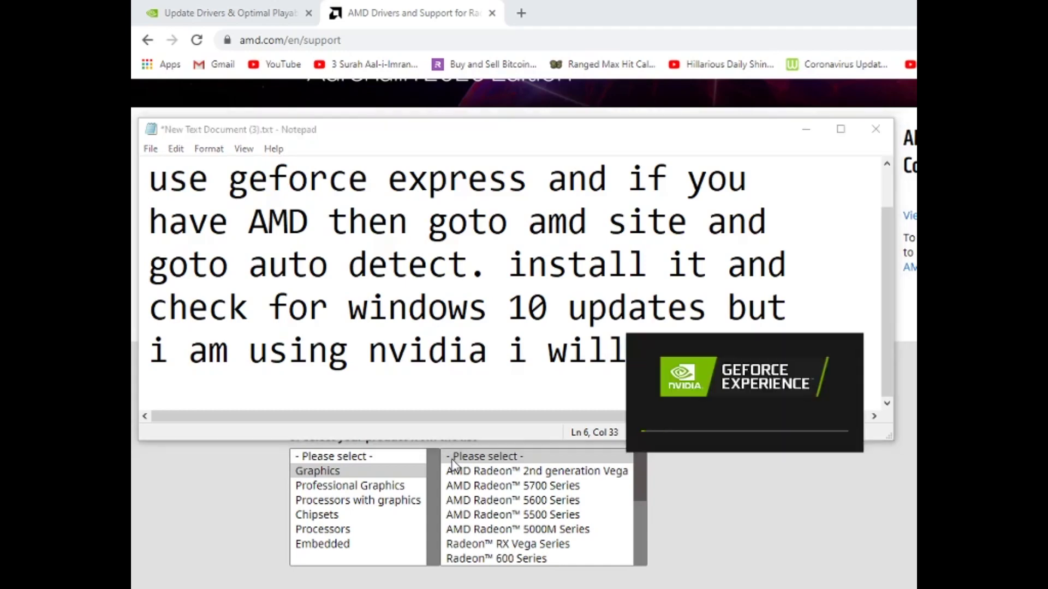
pyautogui.write('gefor')
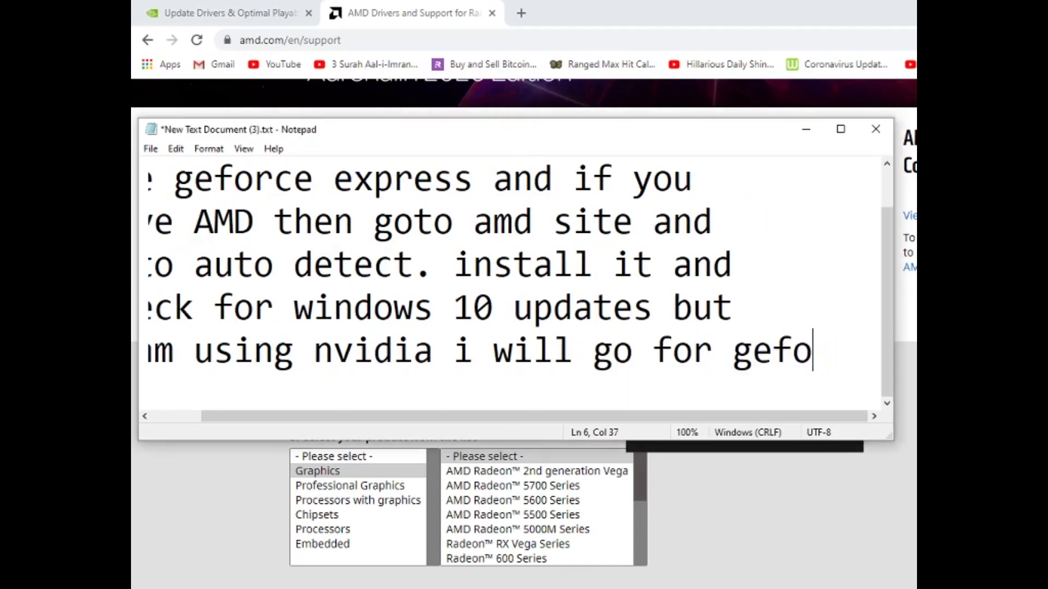
pyautogui.press('Return')
pyautogui.write('experience')
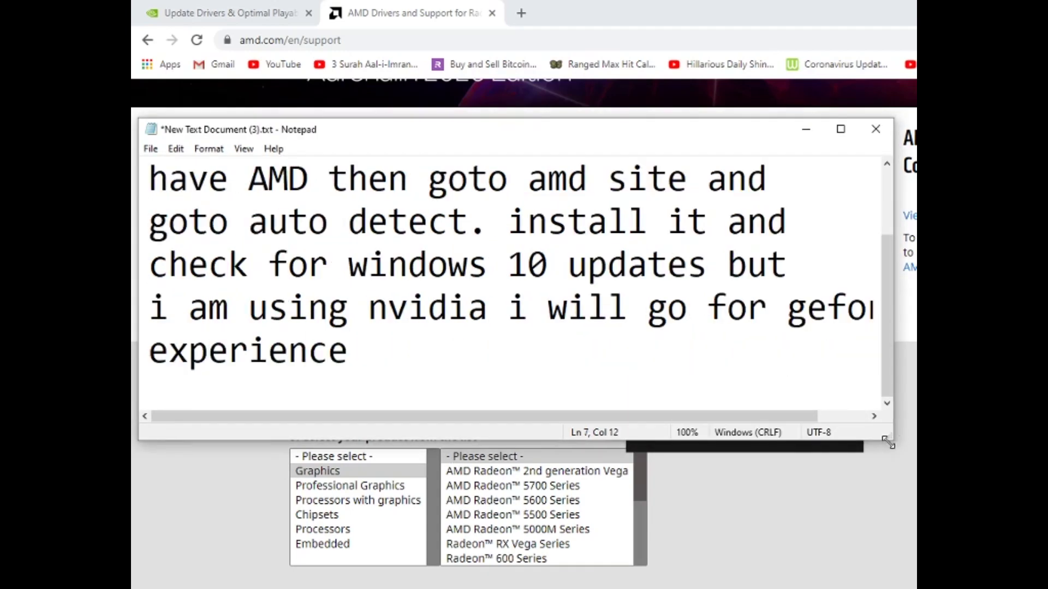
# - Enlarge the Notepad window and continue the seventh line of the note with "i will wait untill installation"
pyautogui.moveTo(887, 440); pyautogui.dragTo(917, 552)
pyautogui.write('i will wait unitill')
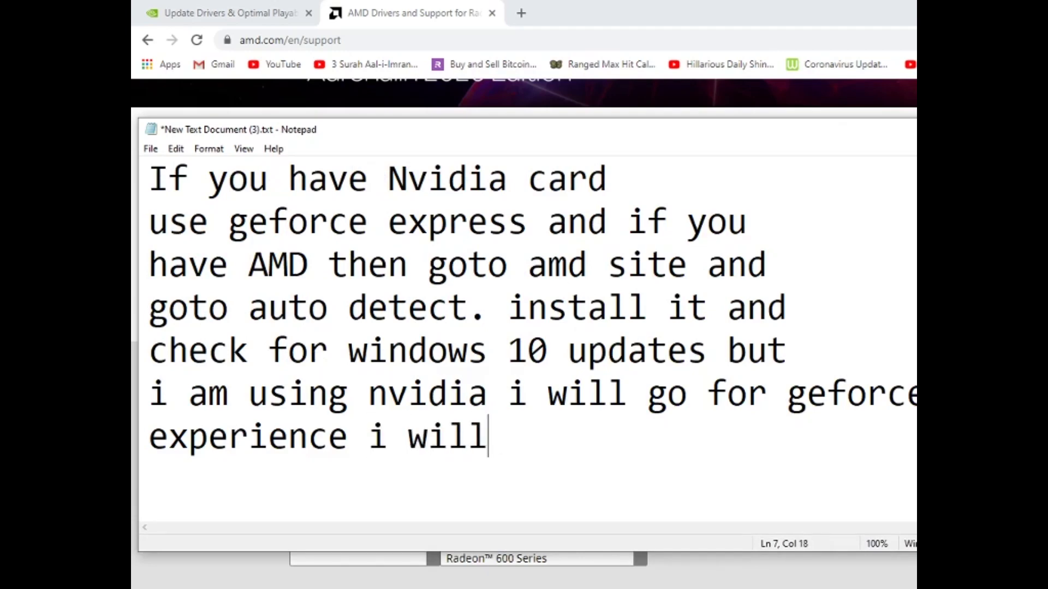
pyautogui.press('BackSpace')
pyautogui.press('BackSpace')
pyautogui.press('BackSpace')
pyautogui.press('BackSpace')
pyautogui.press('BackSpace')
pyautogui.press('BackSpace')
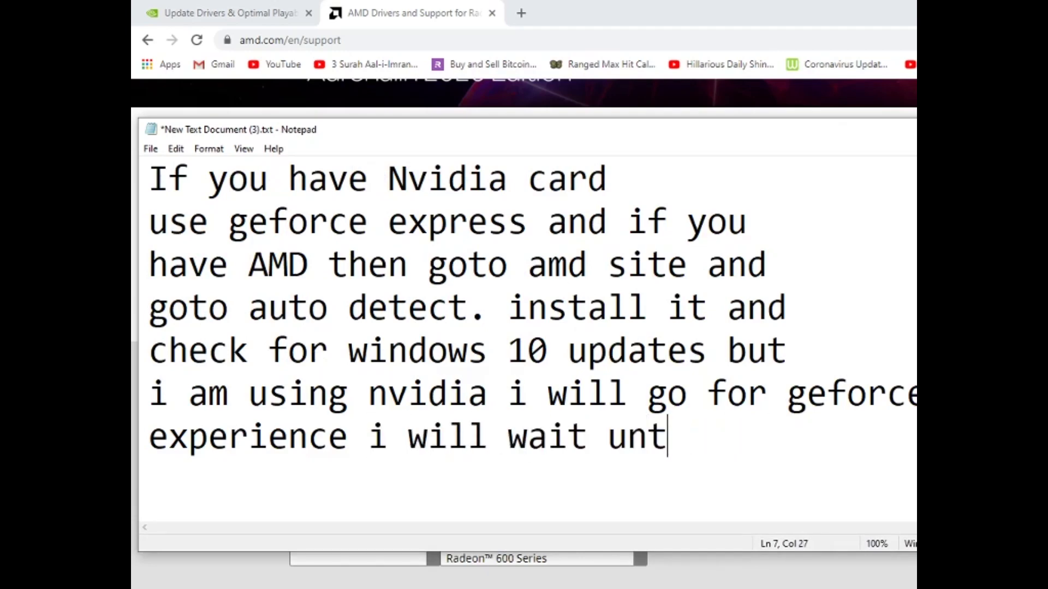
pyautogui.write('till installation')
# - Switch from the note to the browser and close the AMD support page to get back to the GeForce Experience installer
pyautogui.hotkey('alt', 'Tab')
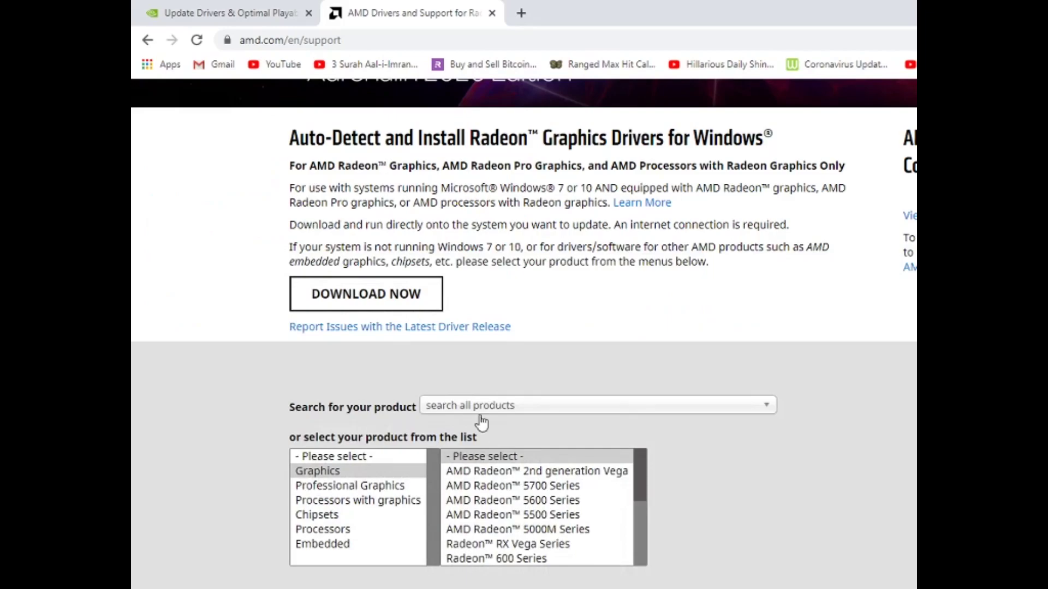
pyautogui.middleClick(463, 16)
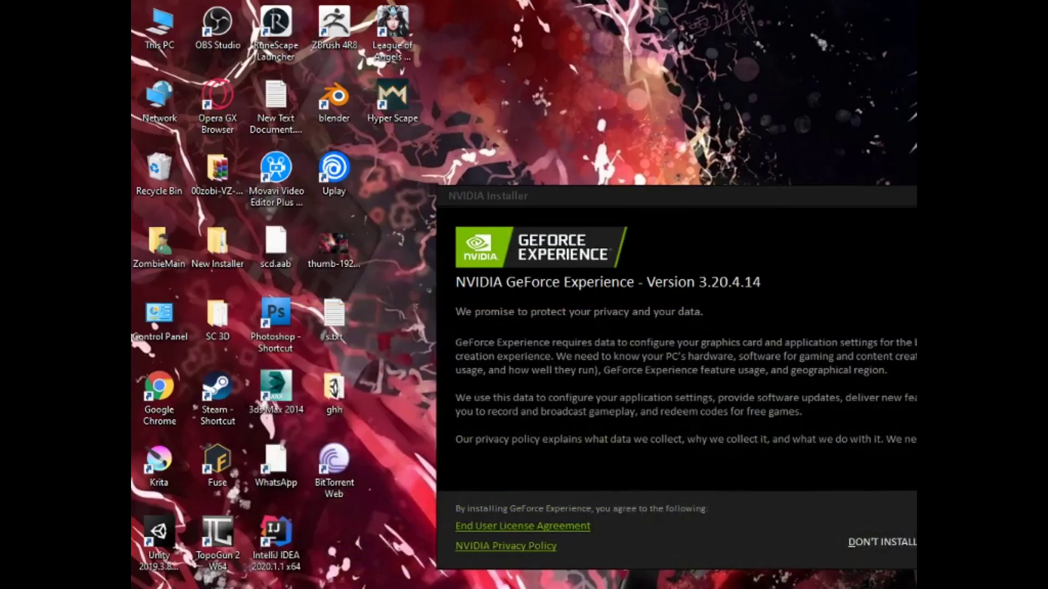